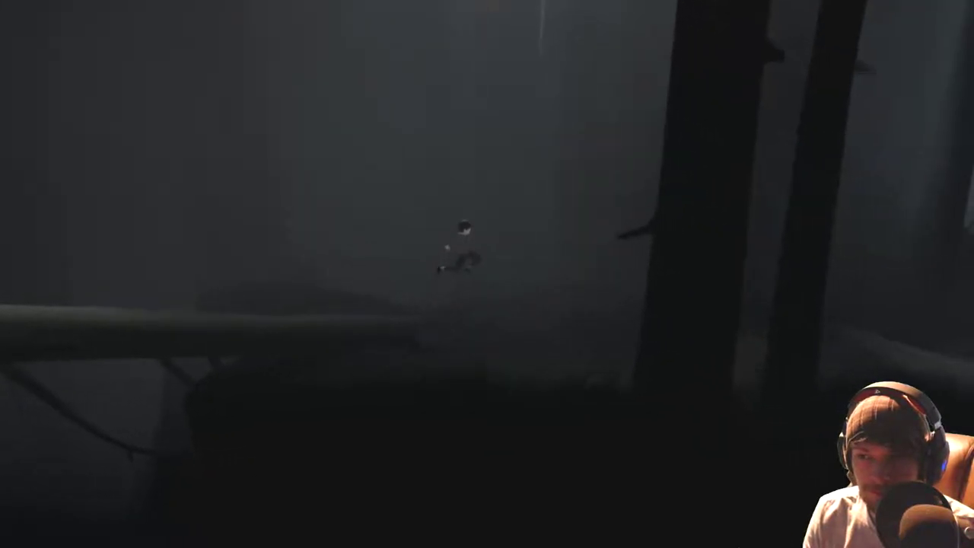
{"action": "key", "text": "Right"}
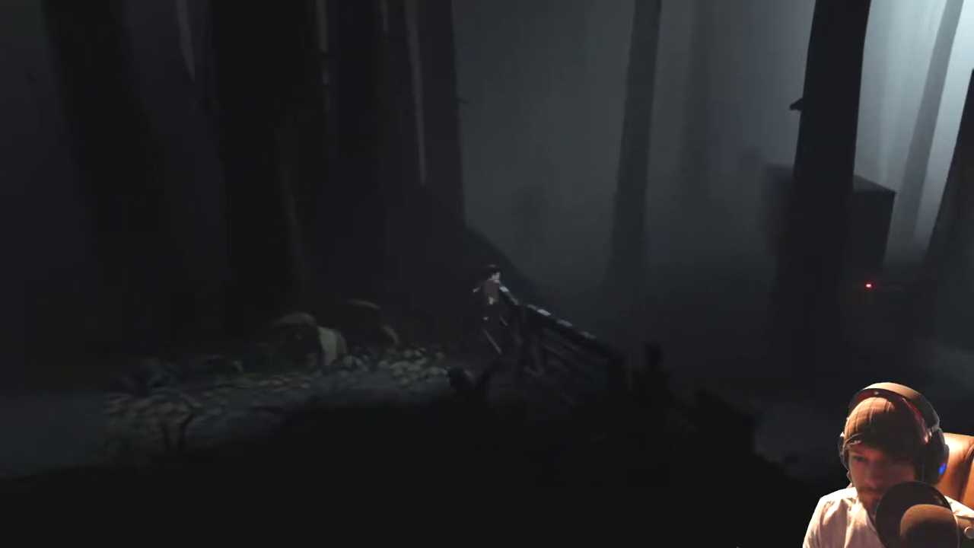
{"action": "key", "text": "Right"}
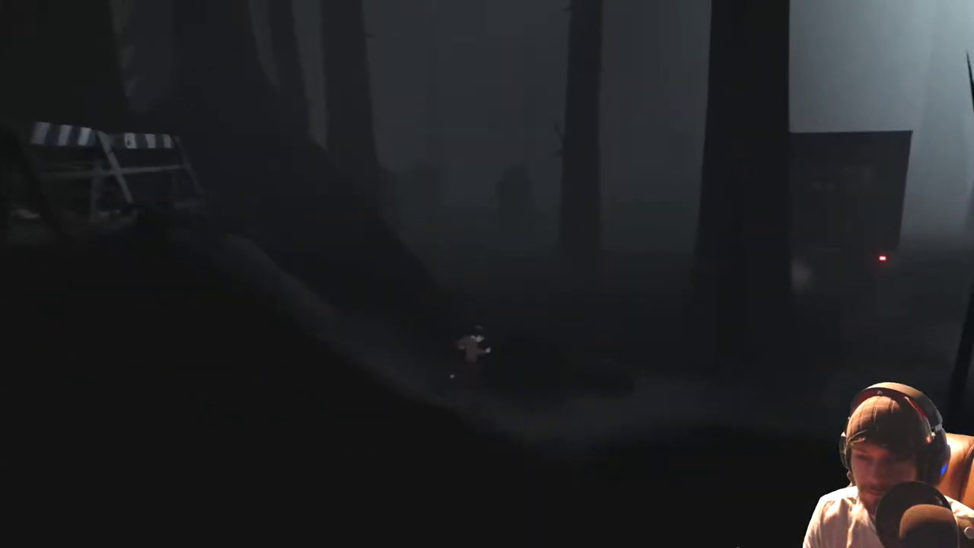
{"action": "key", "text": "Right"}
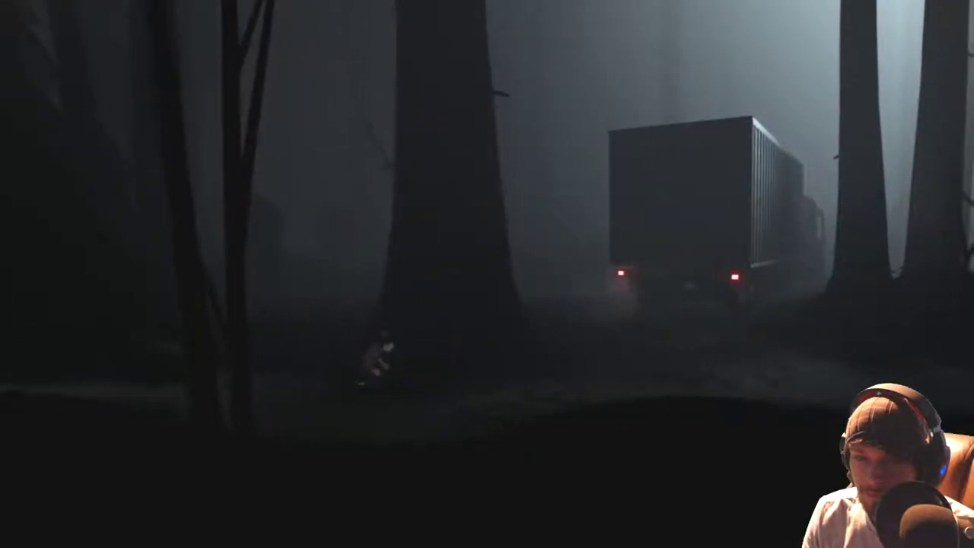
{"action": "key", "text": "Right"}
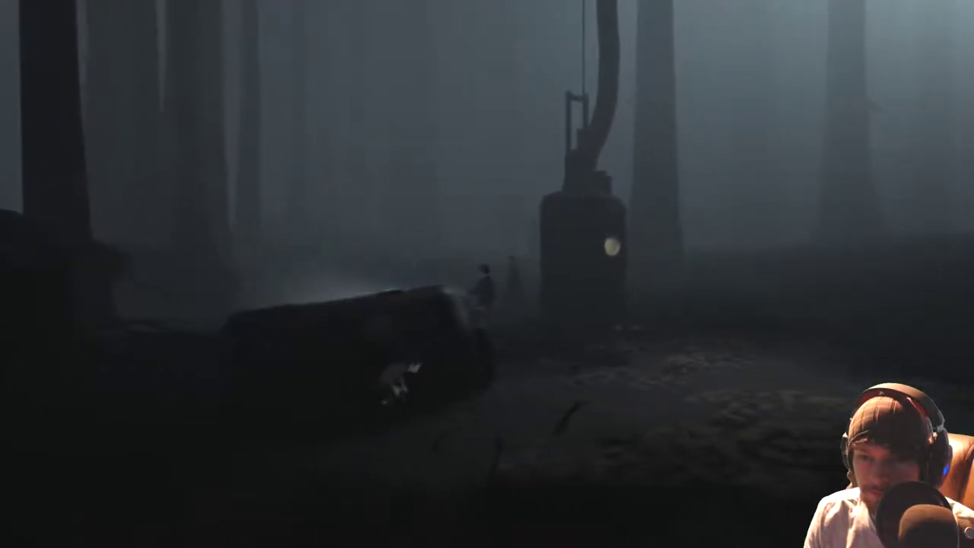
{"action": "key", "text": "Right"}
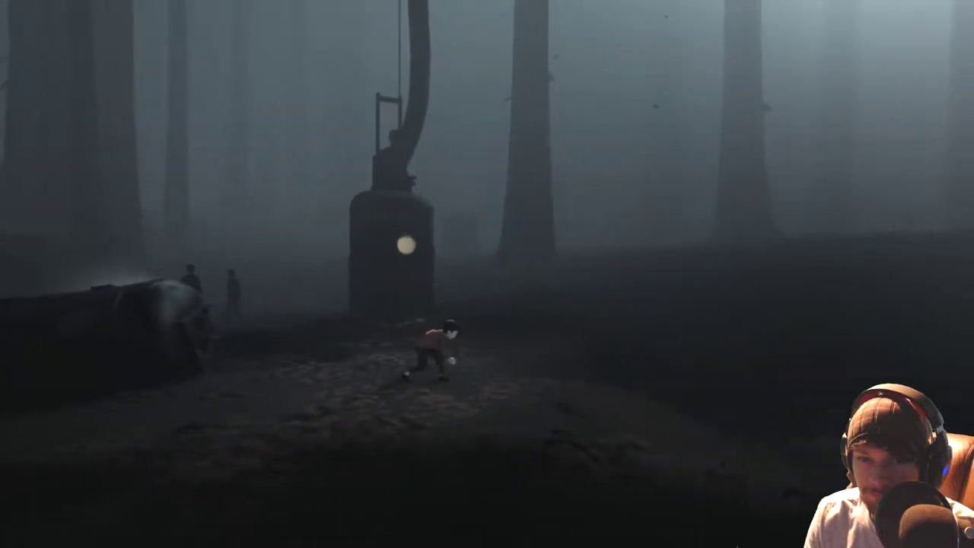
{"action": "key", "text": "Right"}
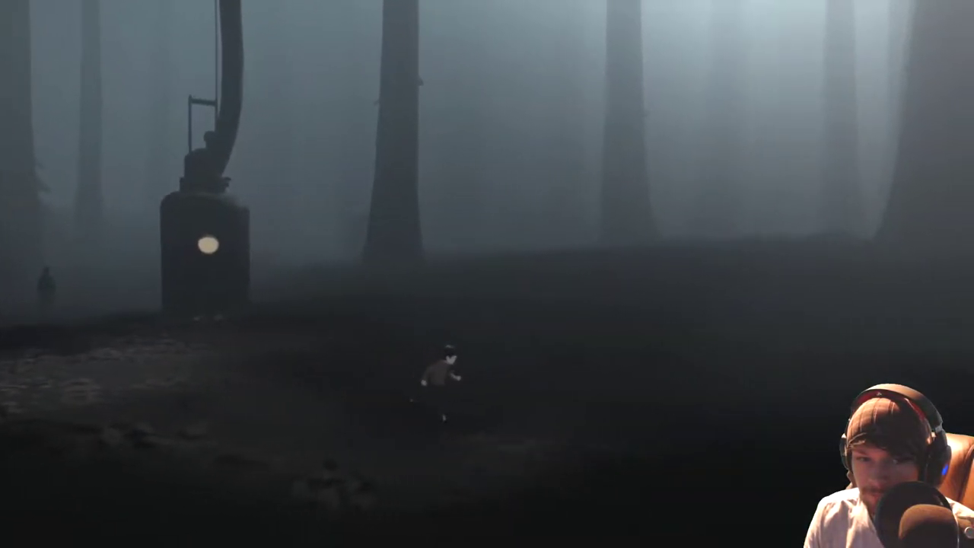
{"action": "key", "text": "Right"}
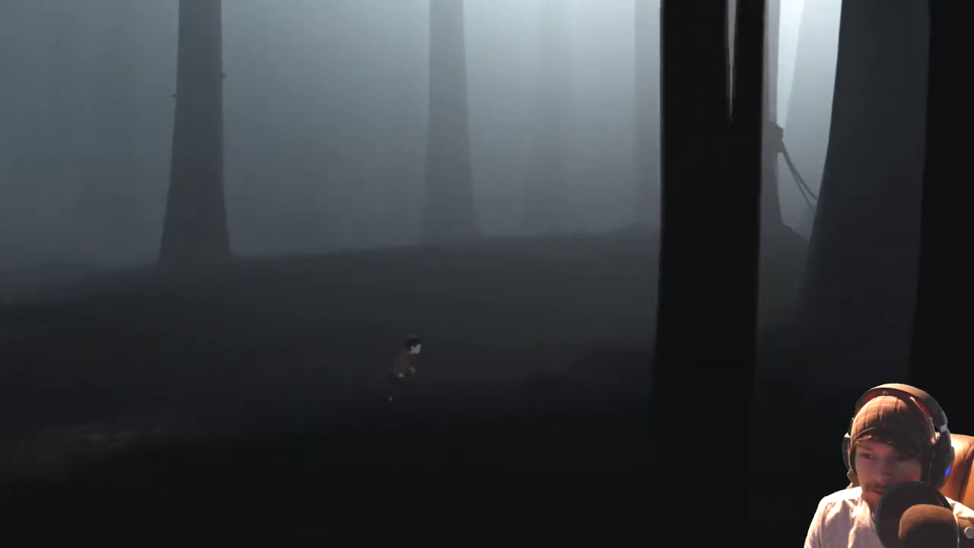
{"action": "key", "text": "Right"}
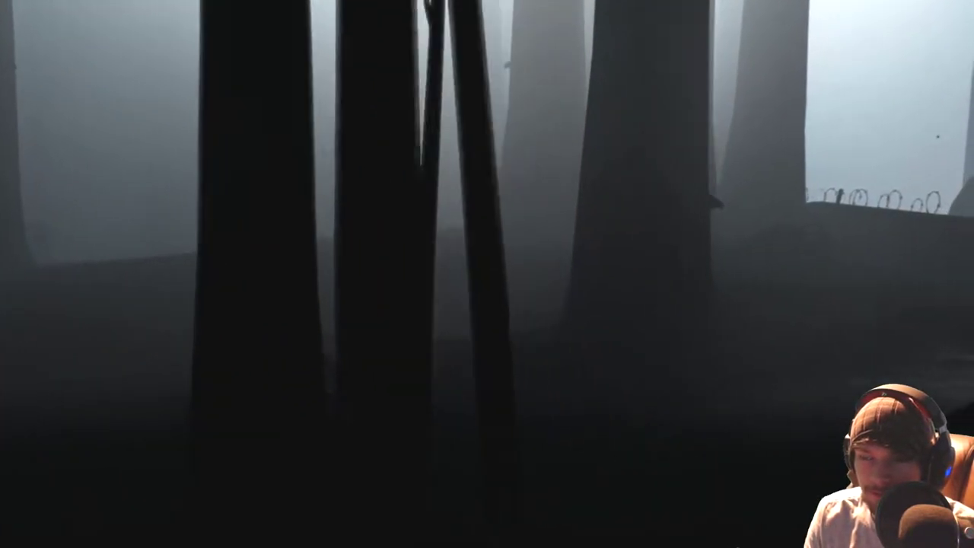
{"action": "key", "text": "Right"}
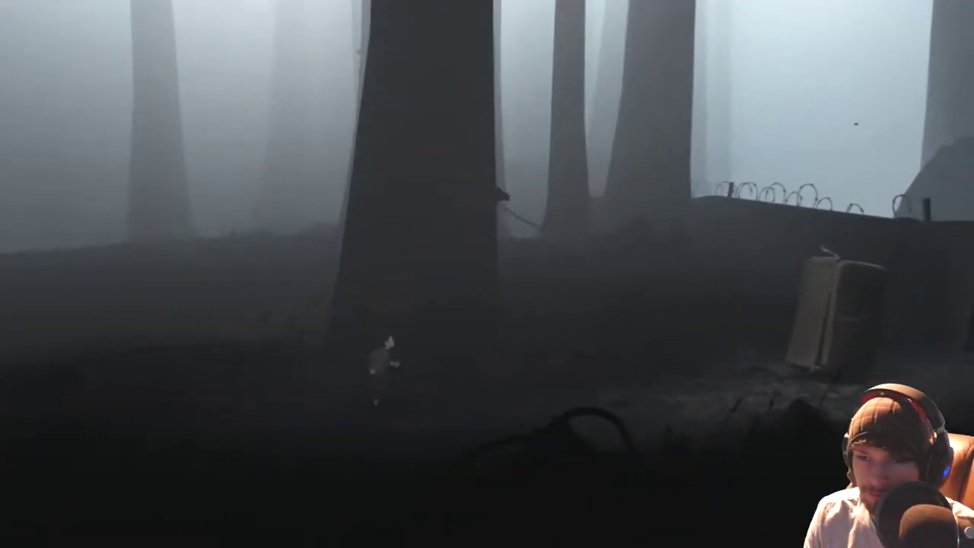
{"action": "key", "text": "Right"}
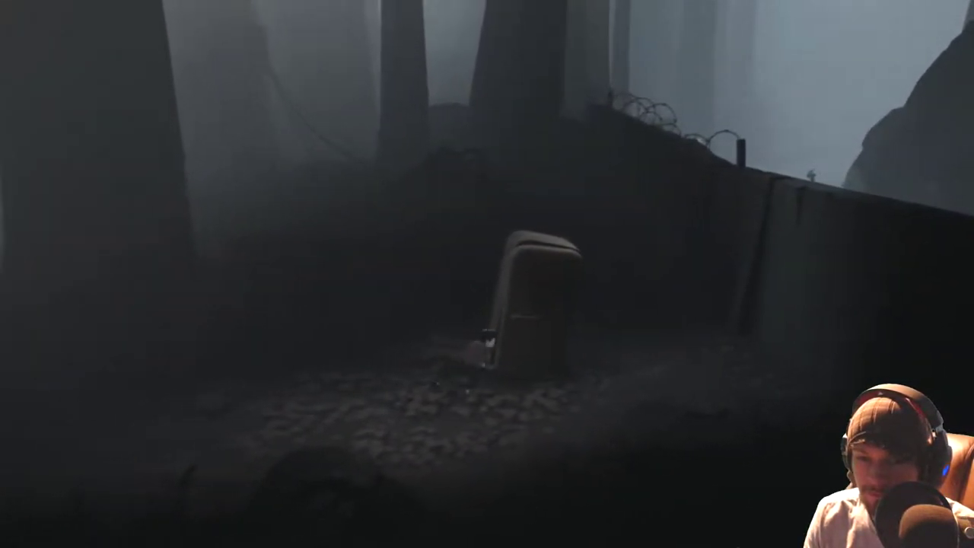
{"action": "key", "text": "Right"}
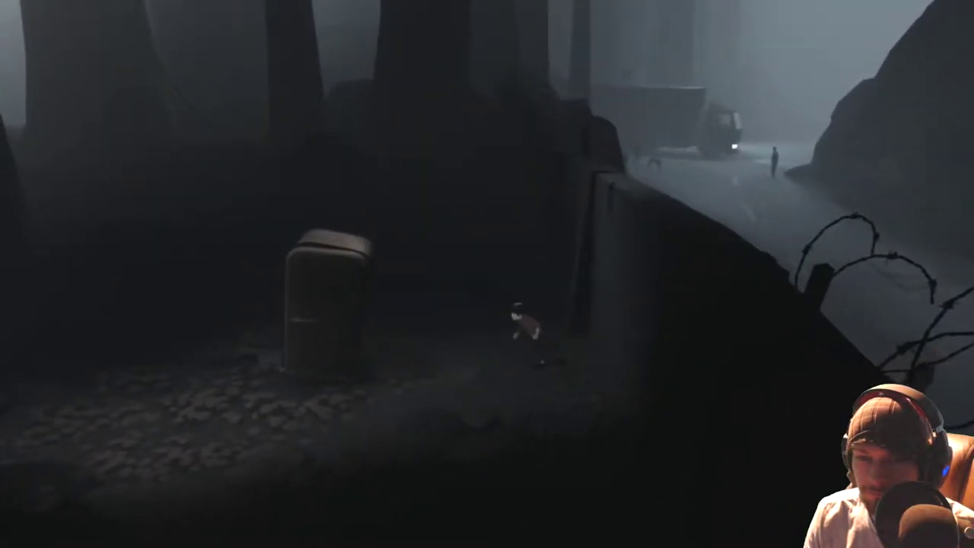
{"action": "key", "text": "Left"}
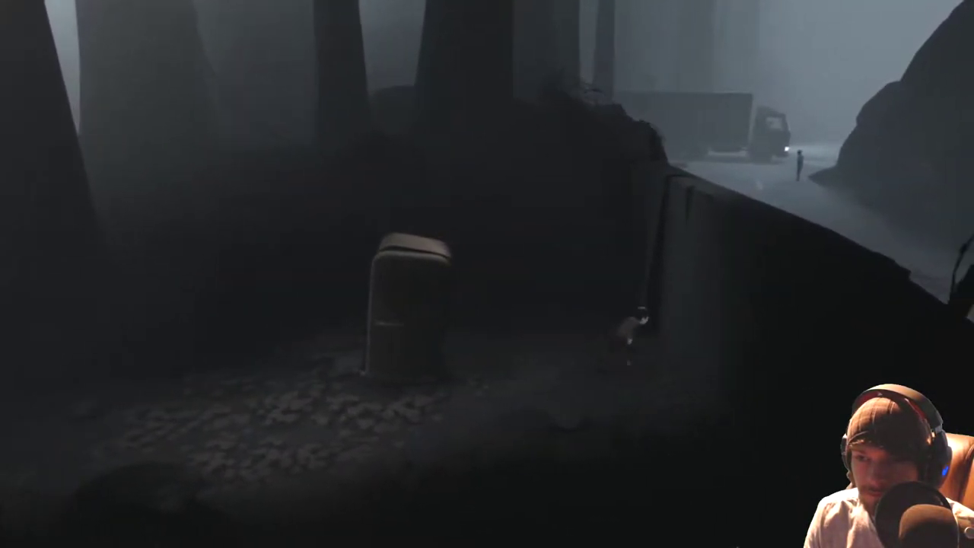
{"action": "key", "text": "Right"}
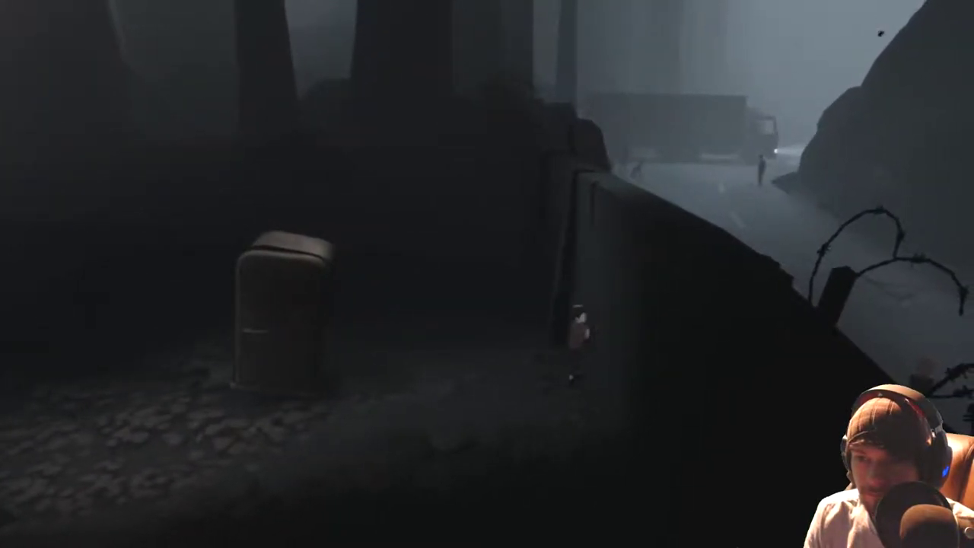
{"action": "key", "text": "Left"}
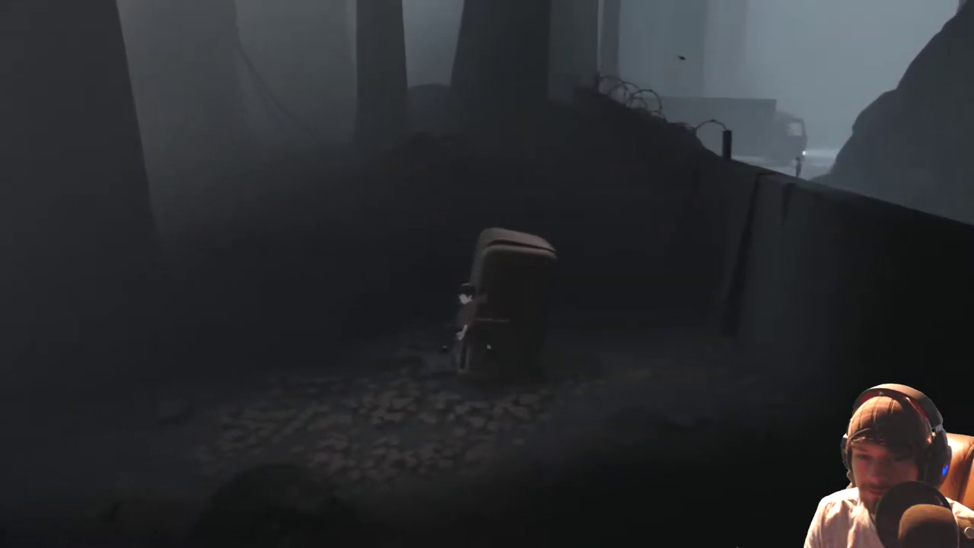
{"action": "key", "text": "Right"}
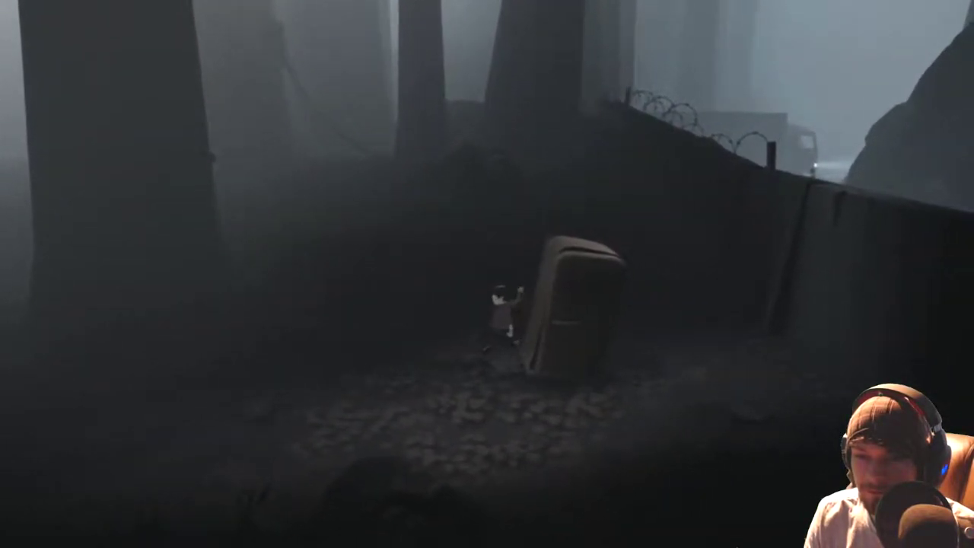